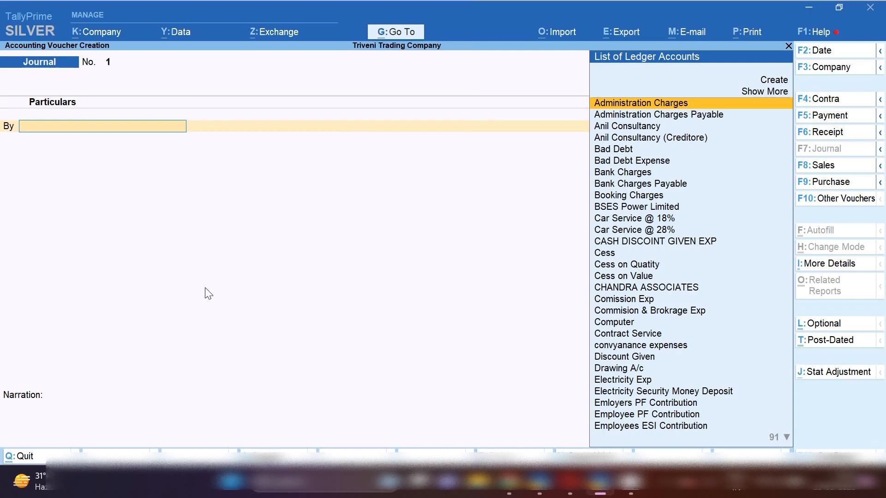
key(F2)
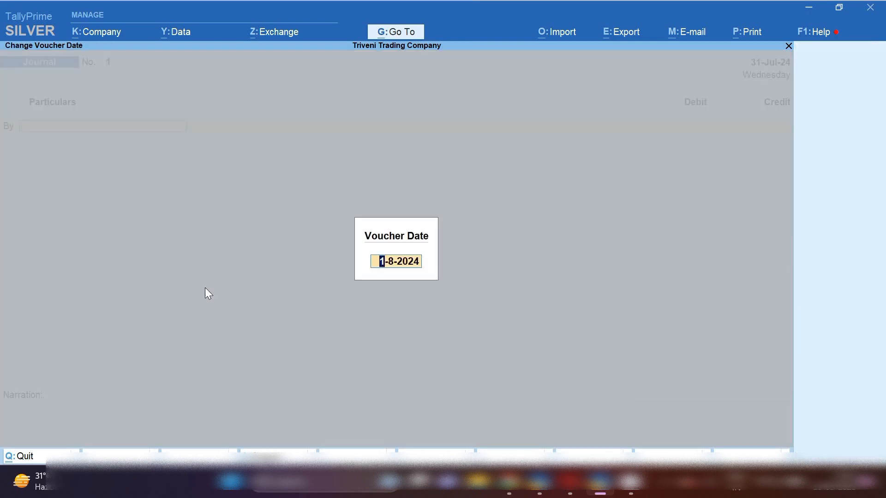
text(31-8-2023)
key(Return)
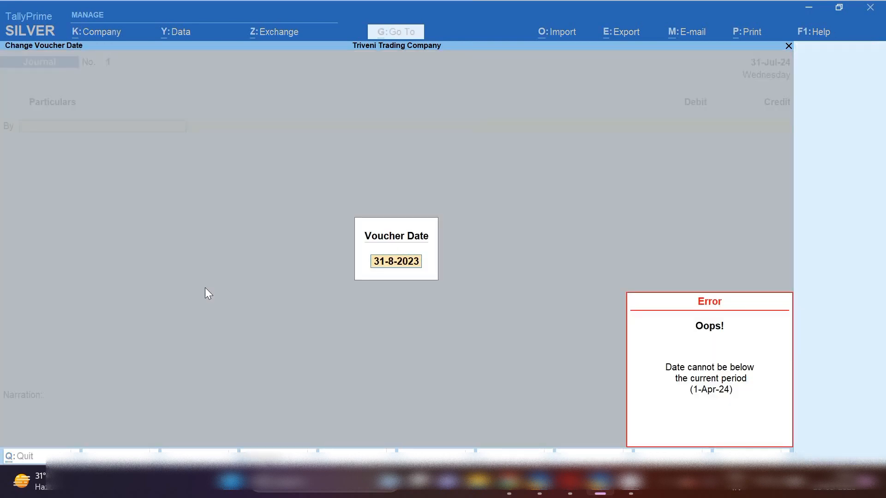
key(Escape)
key(Escape)
key(Escape)
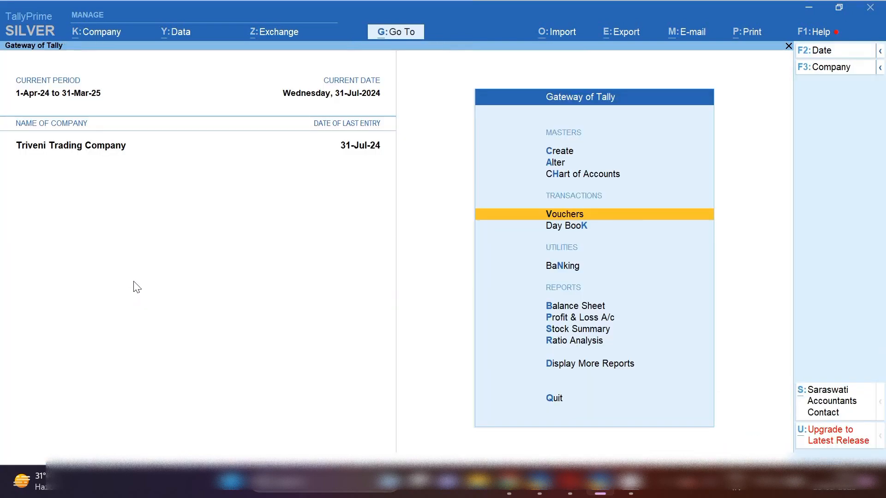
Change the company's current period to start on 1-4-2022.
key(Escape)
key(alt+F2)
text(1-4-2022)
key(Return)
key(Return)
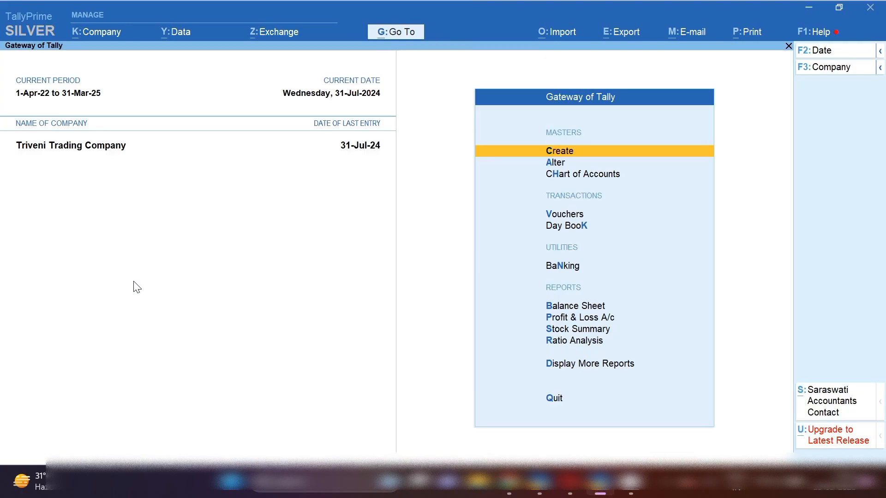
Start a new journal voucher and set its date to 31-8-2023.
key(v)
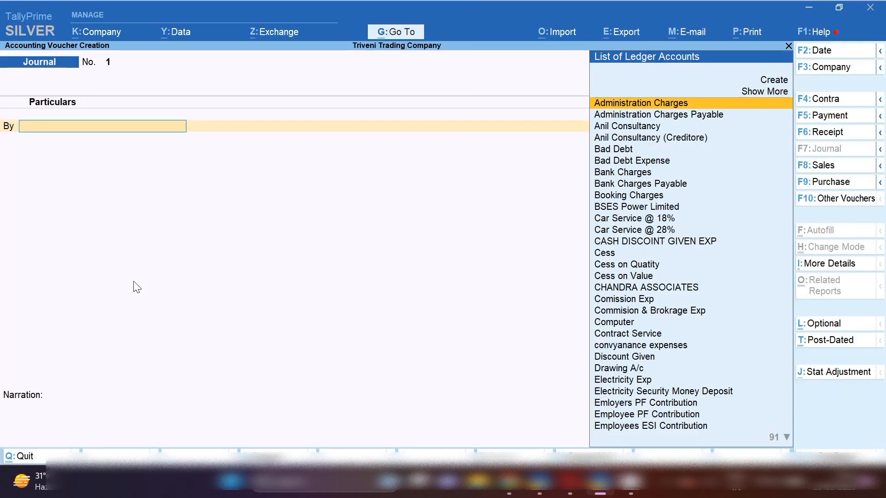
key(F2)
text(31-8-2002)
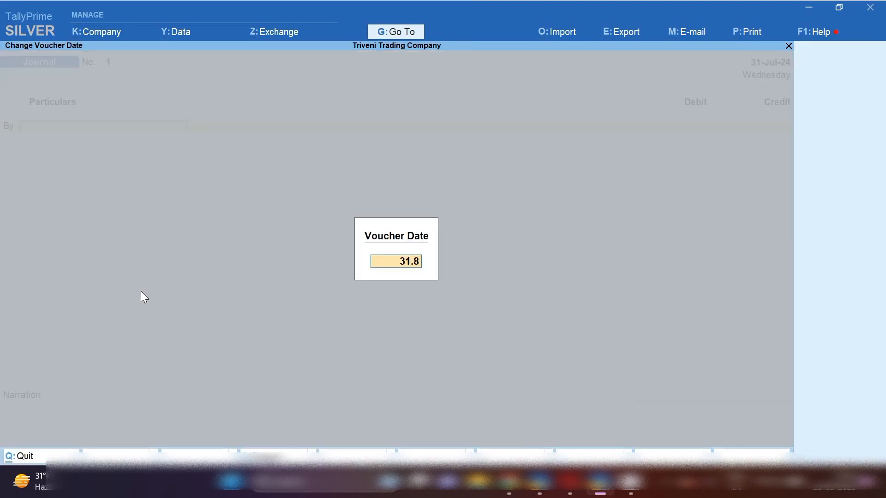
key(Return)
text(31-8-2024)
key(Return)
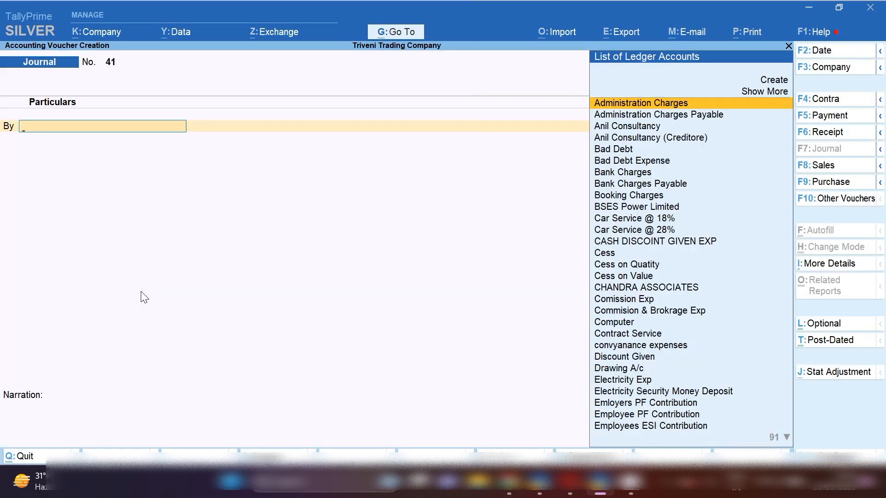
Debit Salary A/c with 15,000.00 in the journal voucher.
text(Salary A/c)
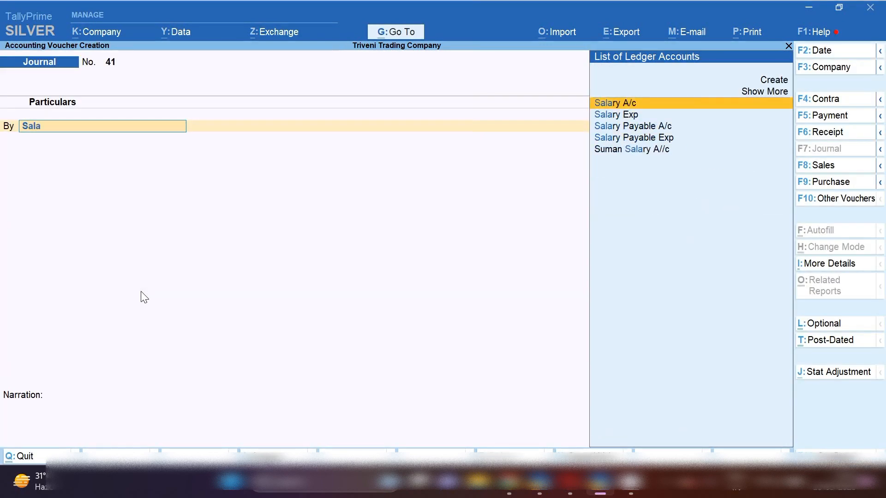
key(Return)
text(150000.00)
key(Return)
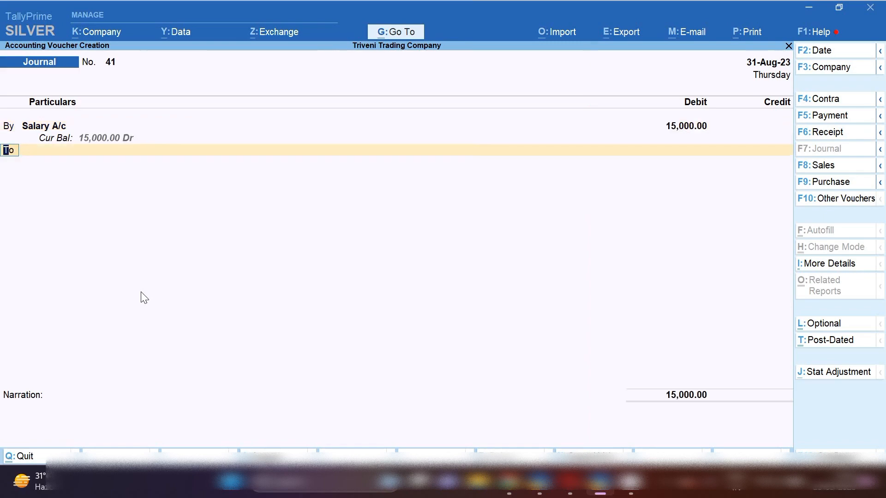
Credit PF PAYABLE A/C with 1,250.00 in the journal voucher.
key(Return)
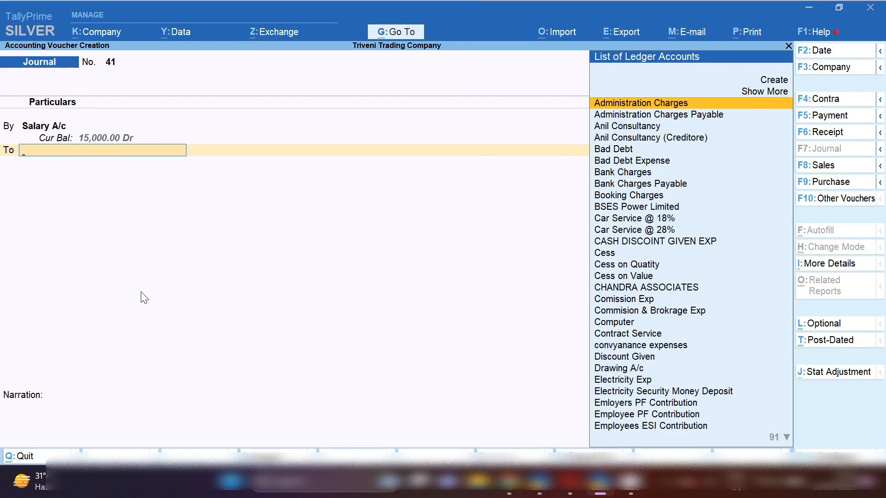
text(Pf)
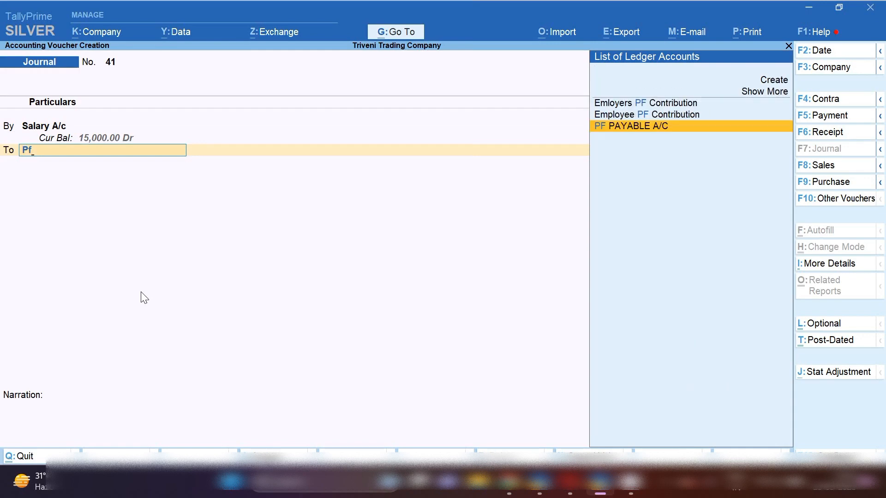
text(e)
key(Return)
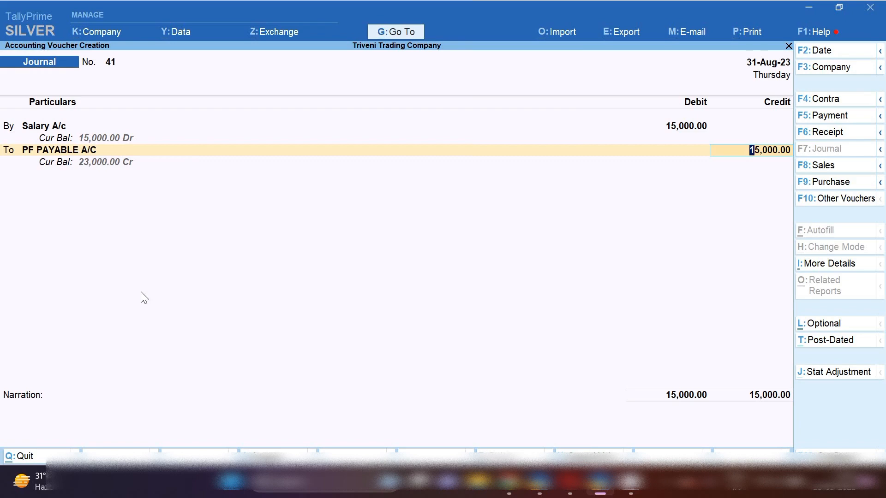
text(1250)
key(Return)
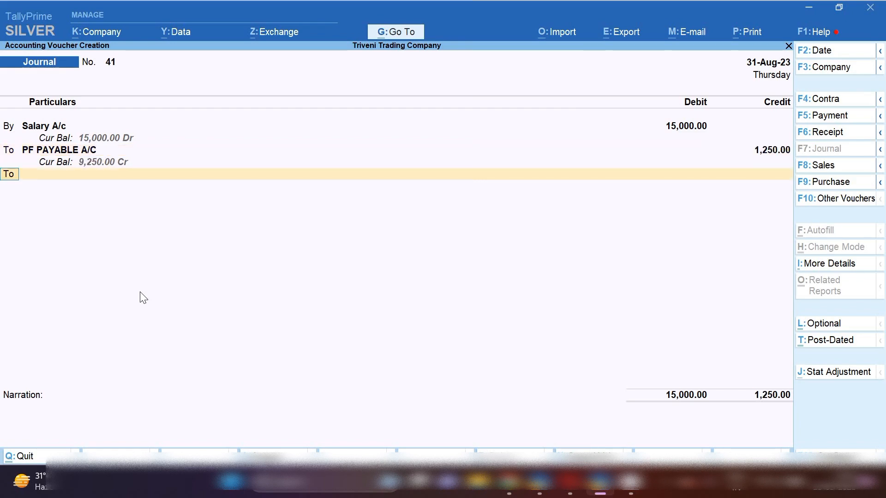
Credit ESI Payable A/c with 550.00 in the journal voucher.
key(Return)
text(E)
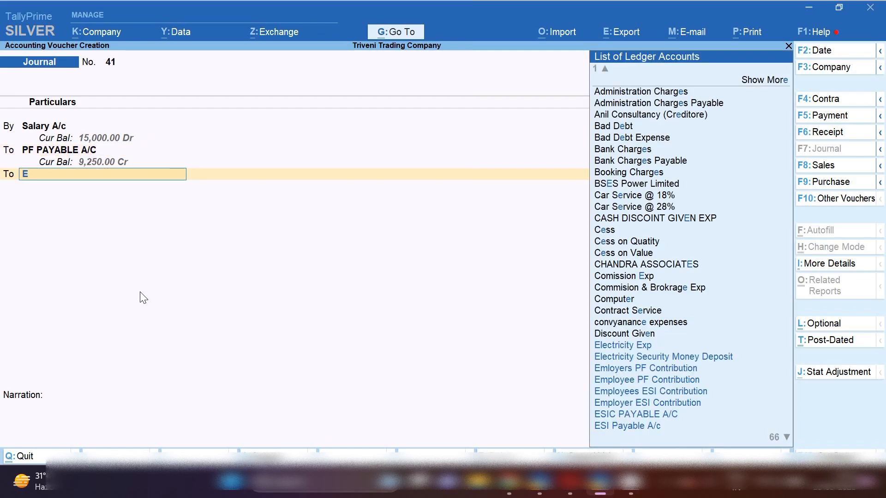
text(si)
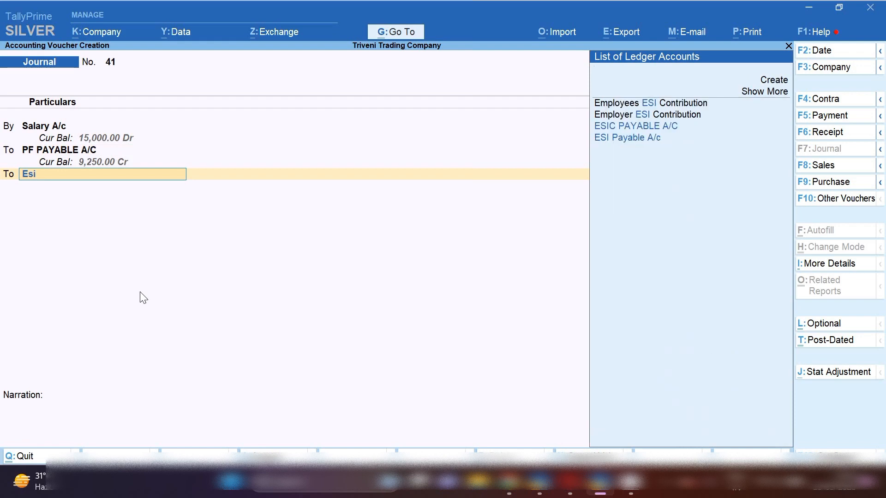
key(Down)
key(Return)
text(550)
key(Return)
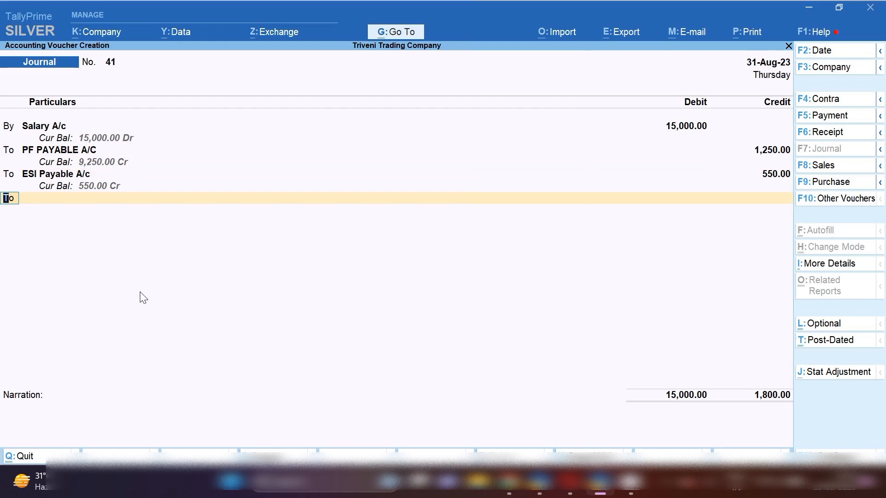
Credit Salary Payable A/c with the remaining 13,200.00 in the journal voucher.
key(Return)
text(Sala)
key(Down)
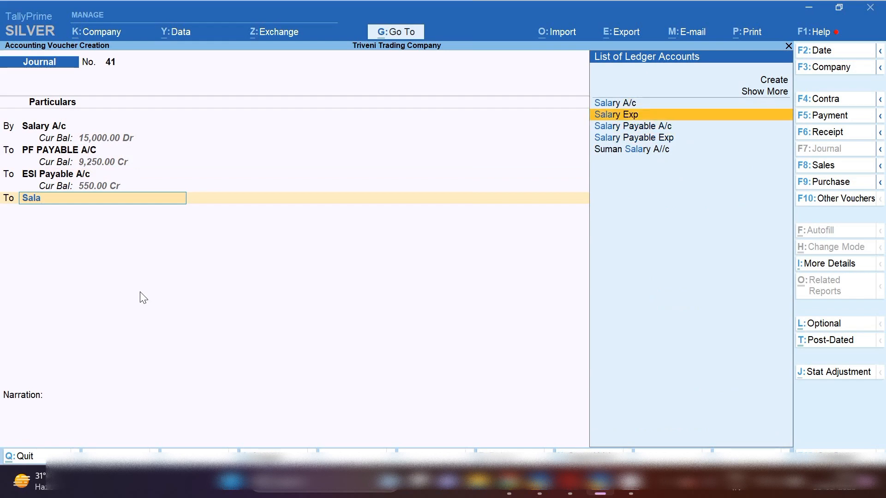
key(Down)
key(Down)
key(Down)
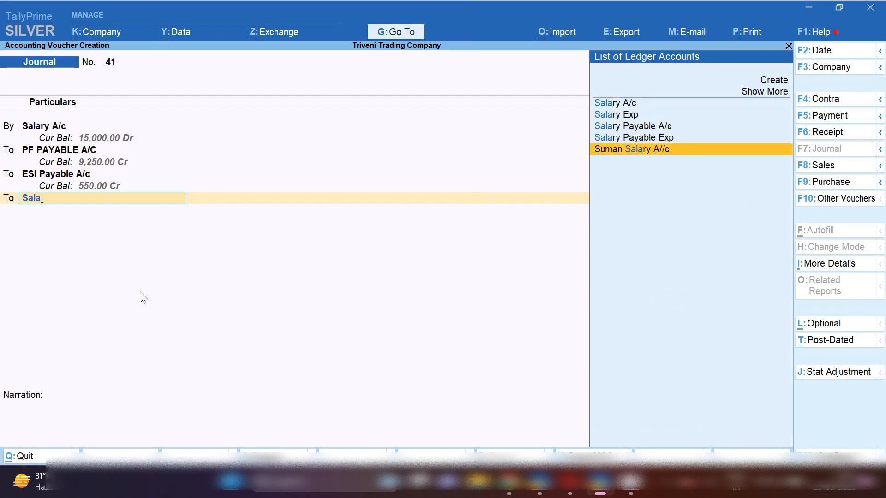
key(Up)
key(Up)
key(Return)
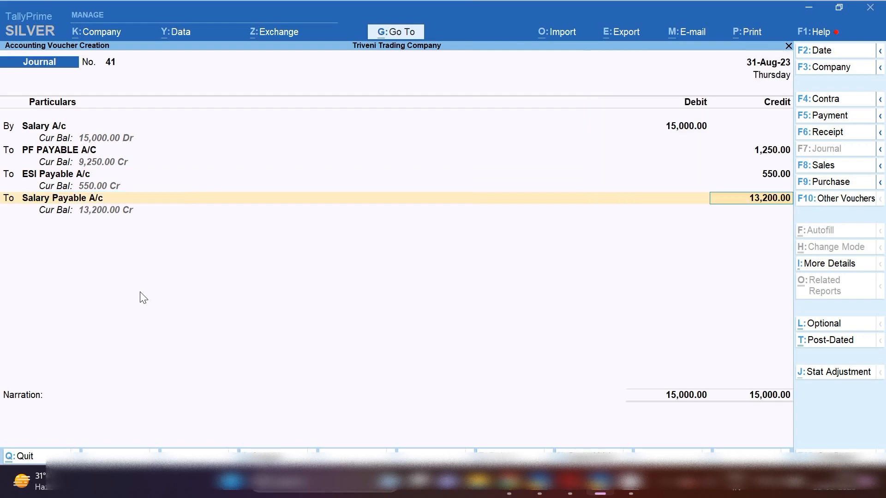
key(Return)
Enter the narration "salary book for the month of Aug-23" and save the journal voucher.
text(salary b)
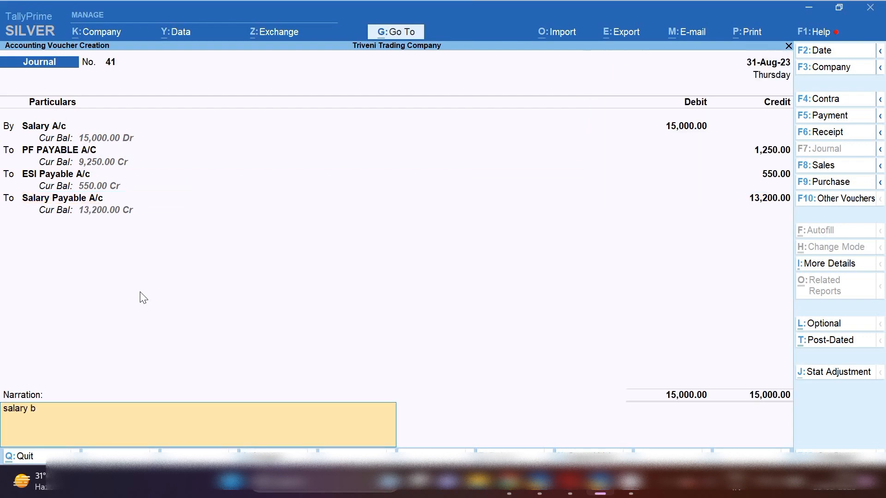
text(ook for the month of aug)
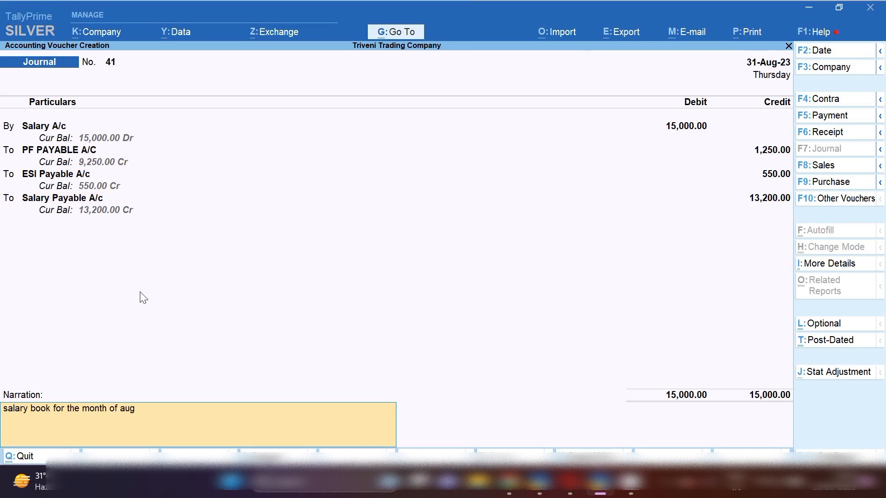
key(BackSpace)
key(BackSpace)
key(BackSpace)
text(Aug-23)
key(Return)
key(Return)
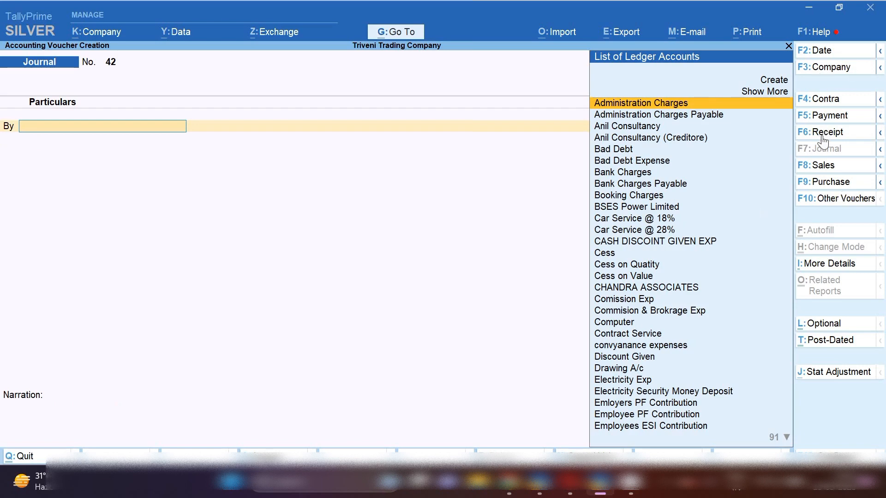
Switch to a payment voucher and set its date to 1-9-2023.
click(830, 120)
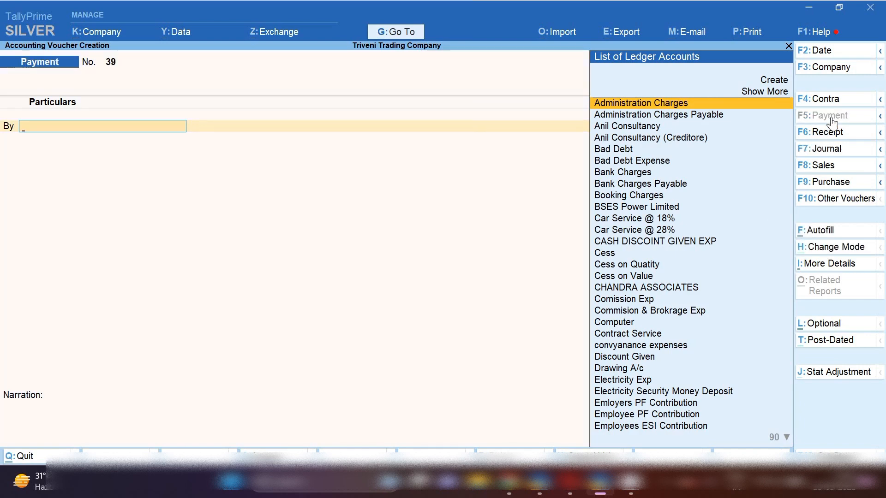
key(F2)
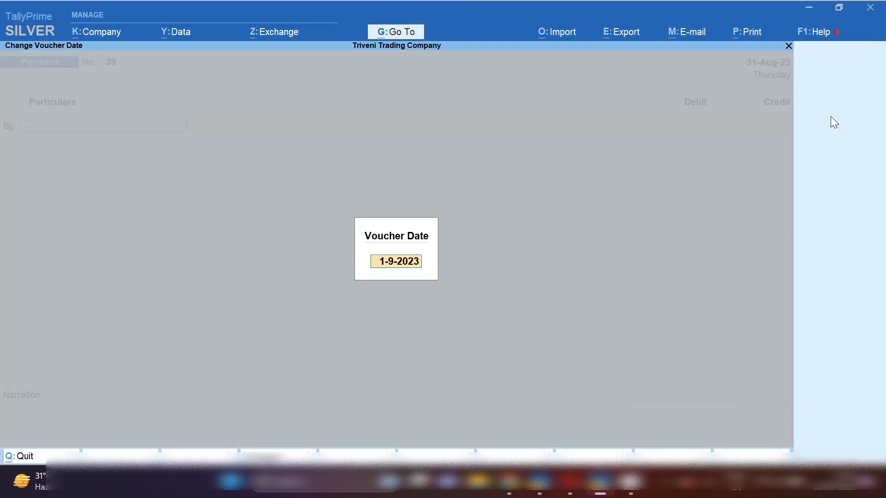
key(Return)
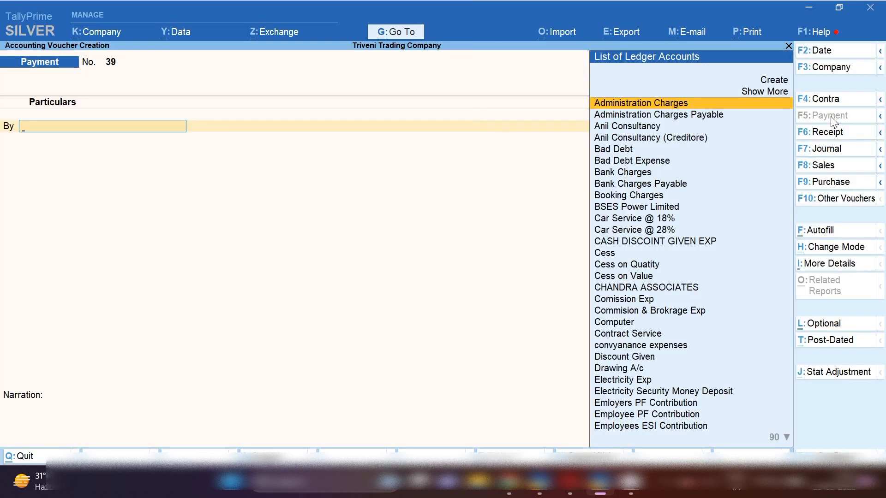
Debit Salary Payable A/c with 13,200.00 in the payment voucher.
text(Sala)
key(Down)
key(Down)
key(Return)
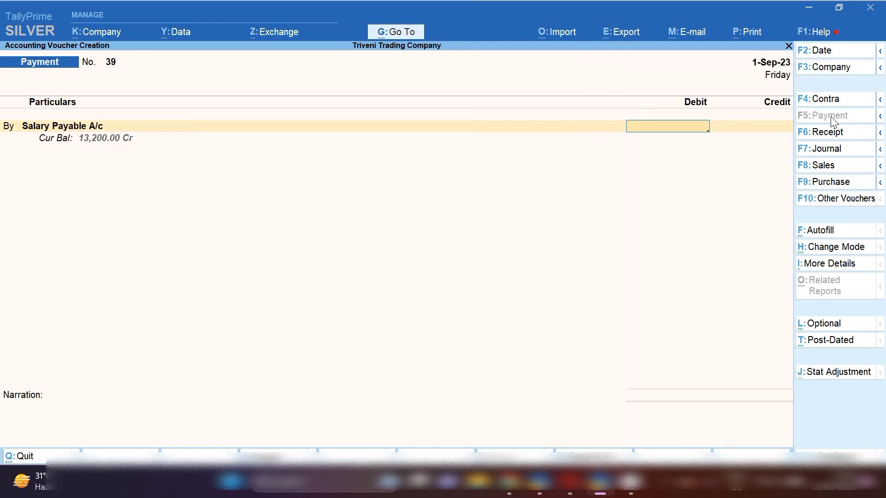
text(13200)
key(Return)
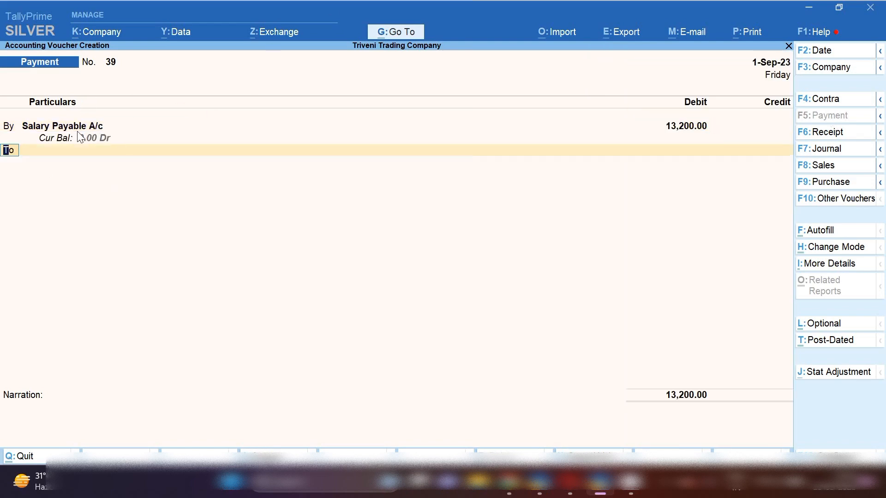
Credit Sbi Bank with 13,200.00 and accept its bank allocation as a cheque.
key(Return)
text(Sbi)
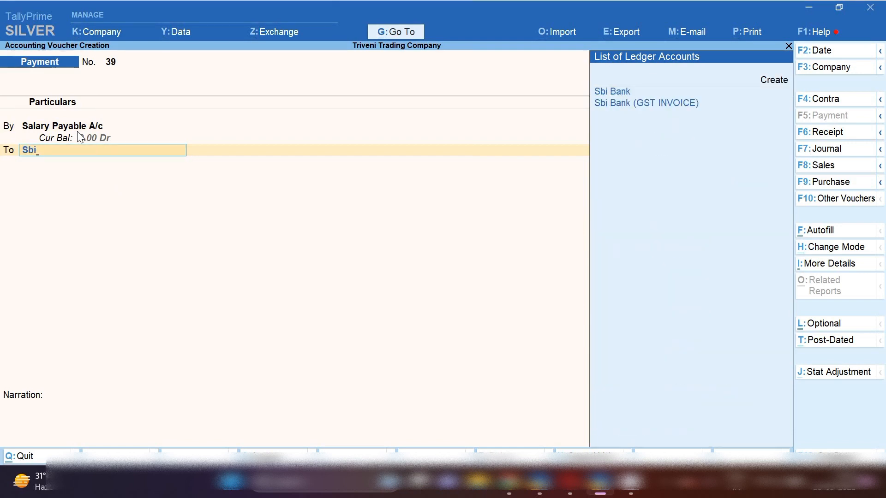
key(Return)
key(Return)
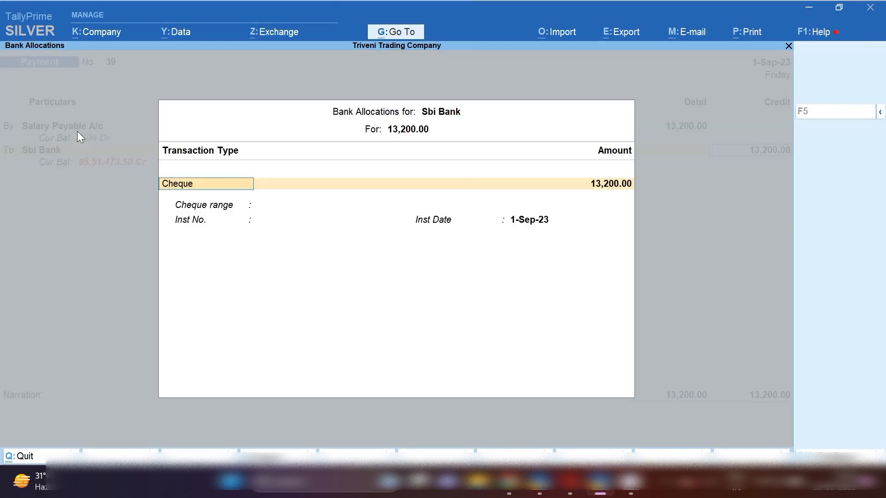
key(Return)
key(Return)
key(Return)
Enter a narration stating that the named employee's salary was paid for the month of Aug-23, and save the payment voucher.
text(suman salary p)
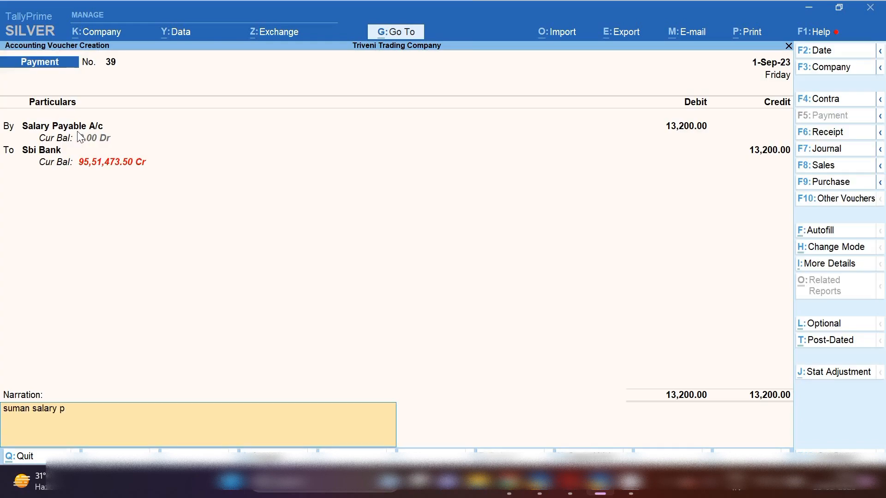
text(aid for the month of au)
text(t)
key(BackSpace)
key(BackSpace)
key(BackSpace)
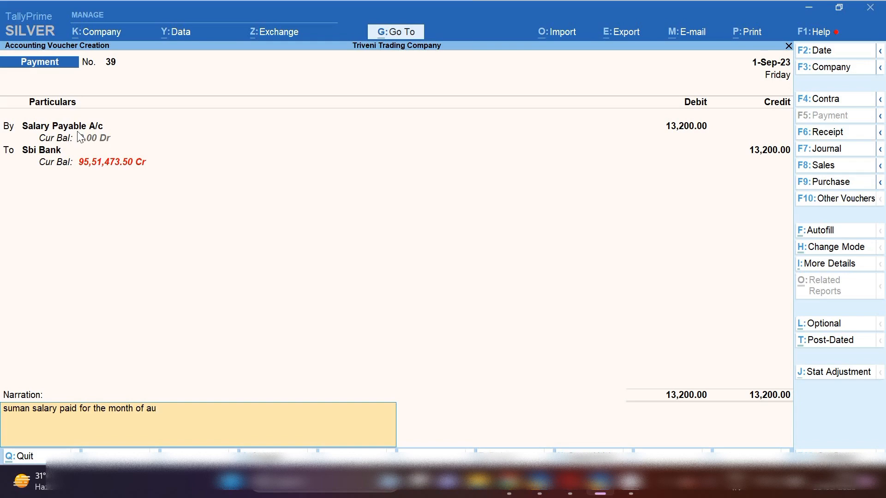
text(Aug-23)
key(Return)
key(Return)
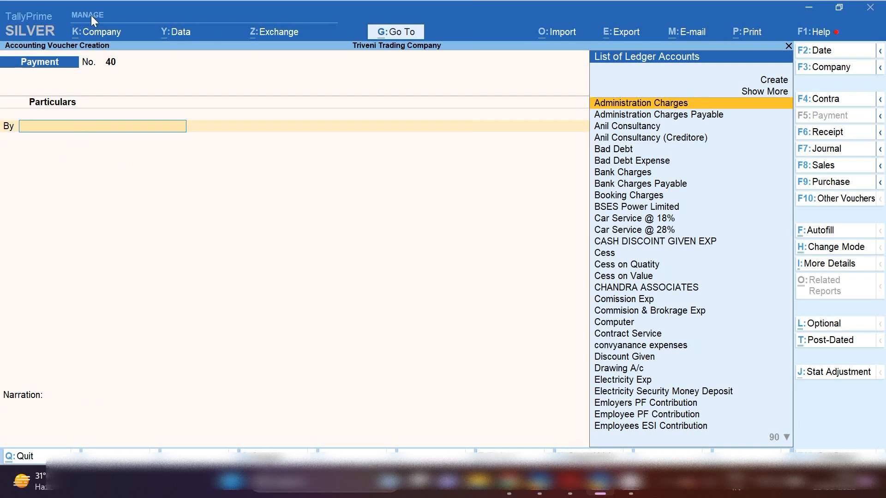
Set the payment voucher date to 2-9-2023 and debit PF PAYABLE A/C with 1,250.00.
key(F2)
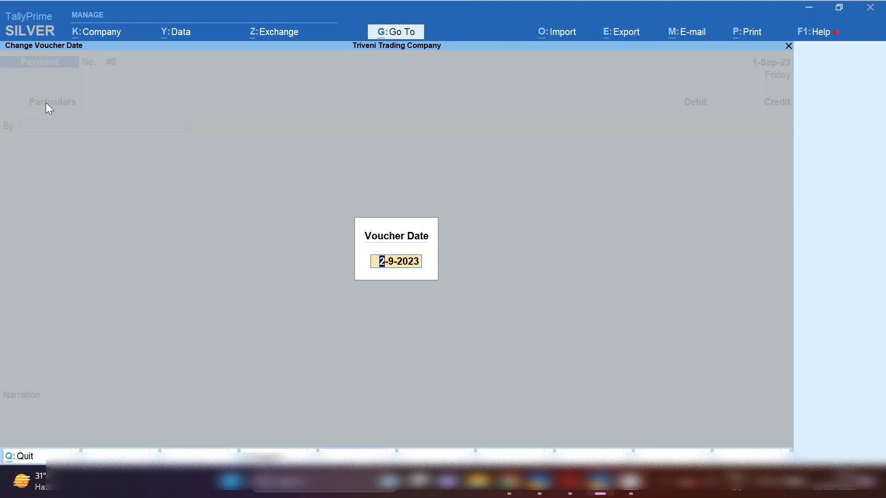
key(Return)
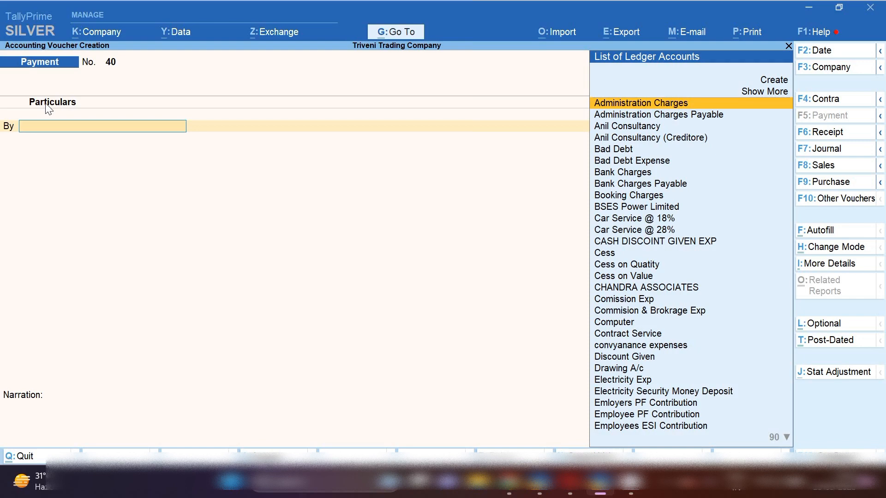
text(Pf)
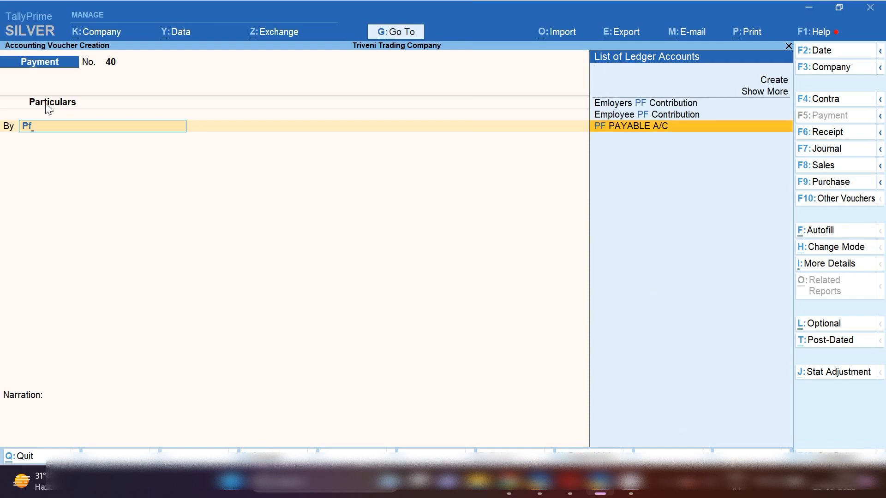
key(Return)
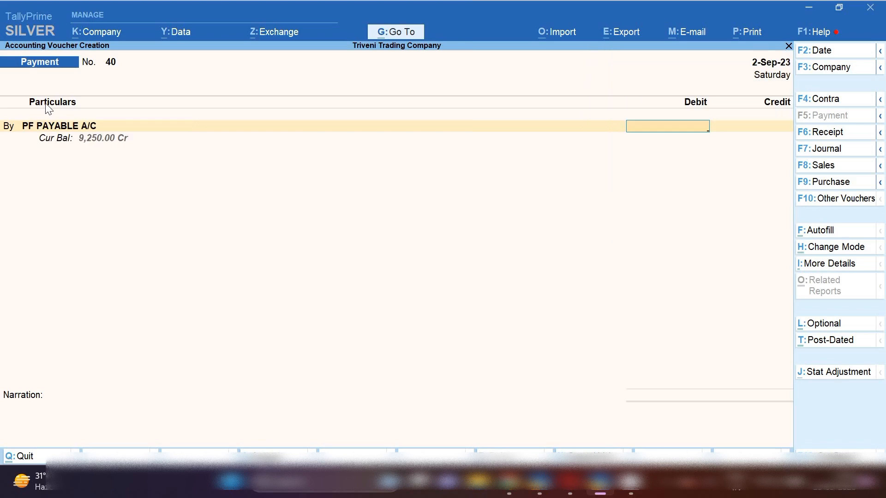
text(1250)
key(Return)
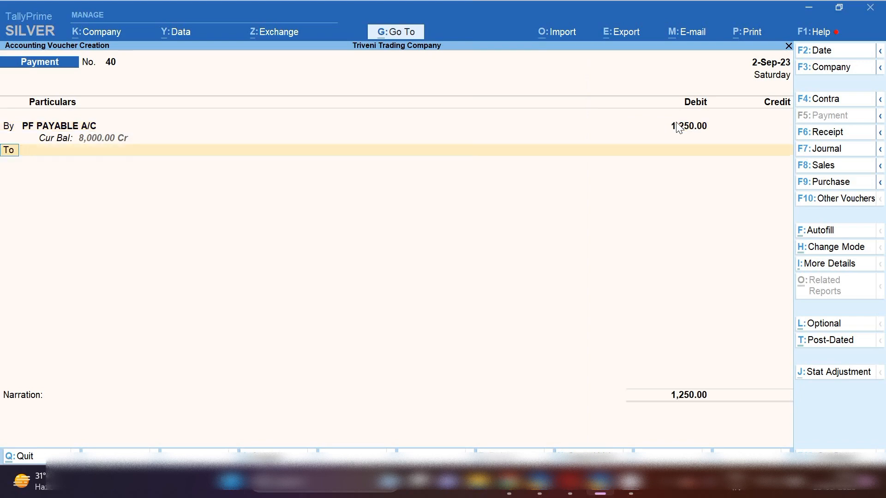
Add a second debit line for ESI Payable A/c with 550.00.
key(b)
key(Return)
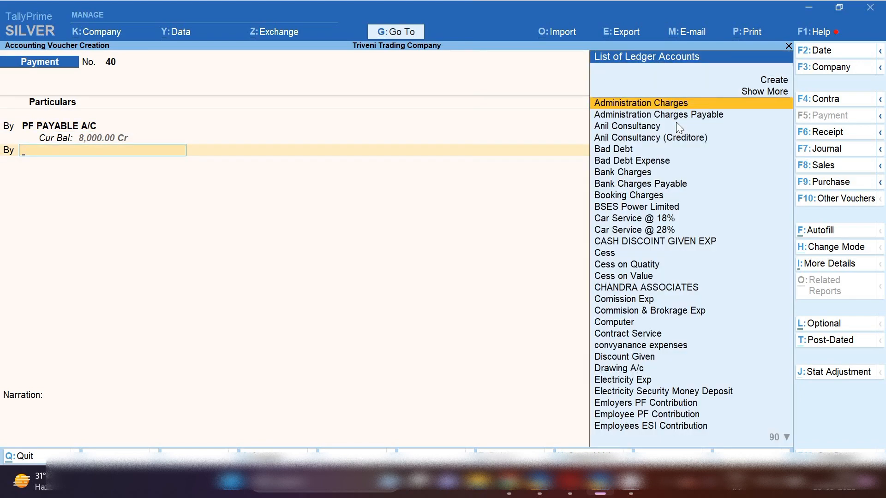
text(Esi)
key(Down)
key(Down)
key(Return)
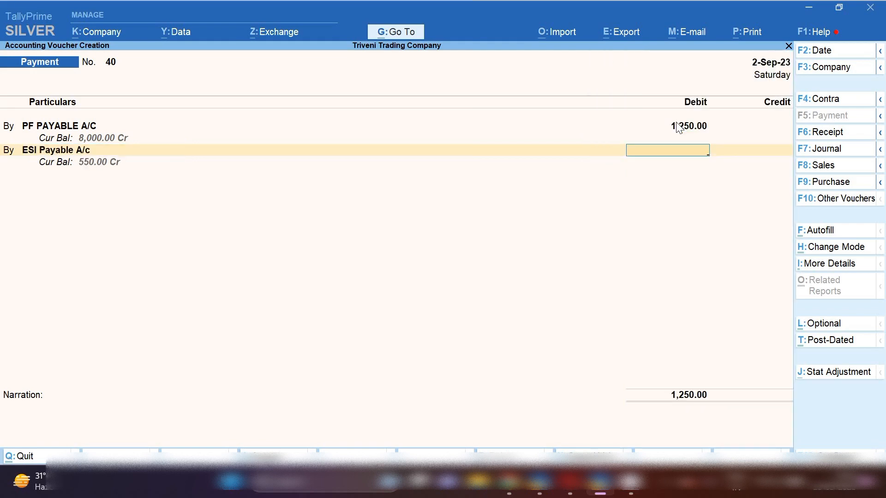
text(550)
key(Return)
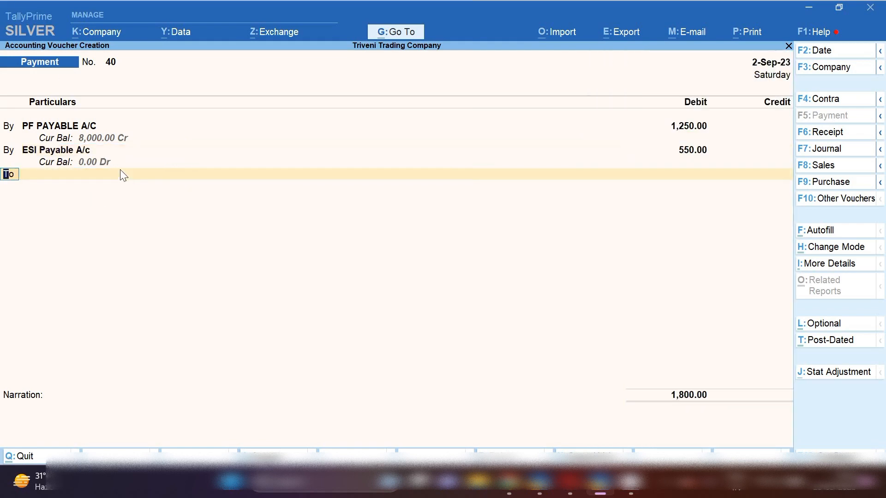
Credit Sbi Bank with 1,800.00 and accept its bank allocation.
key(Return)
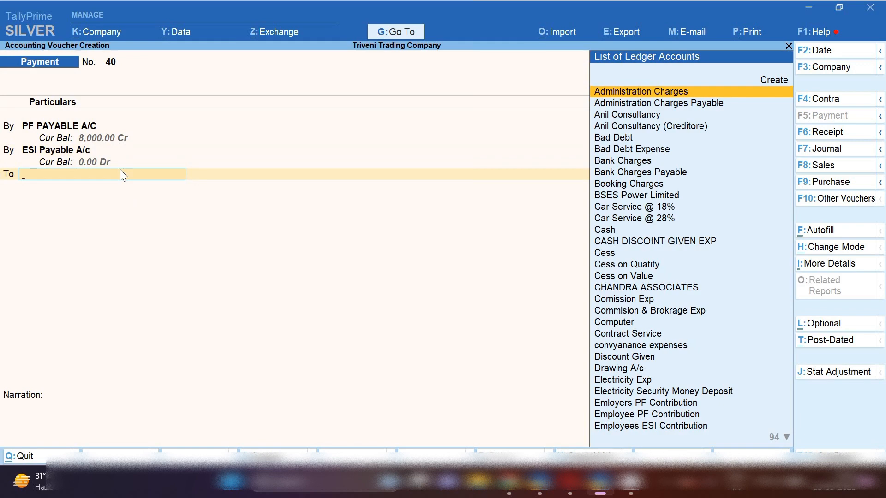
text(Sbi)
key(Return)
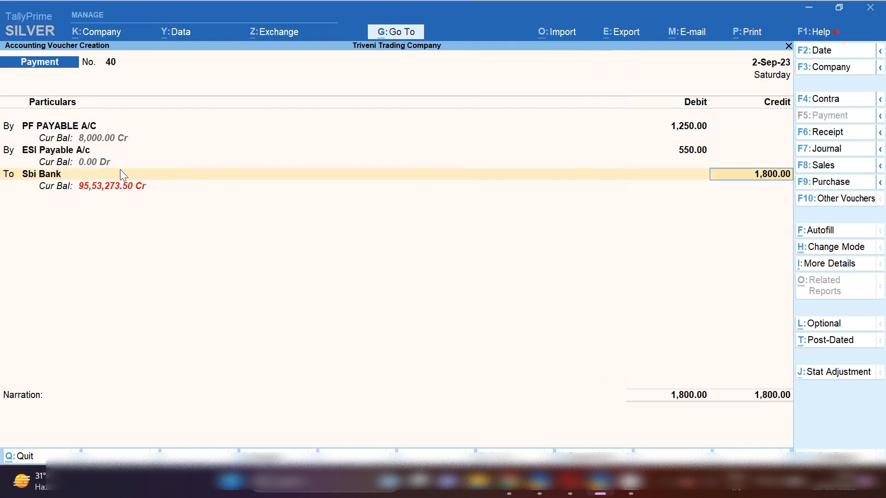
key(Return)
key(Return)
key(Return)
key(Return)
key(Return)
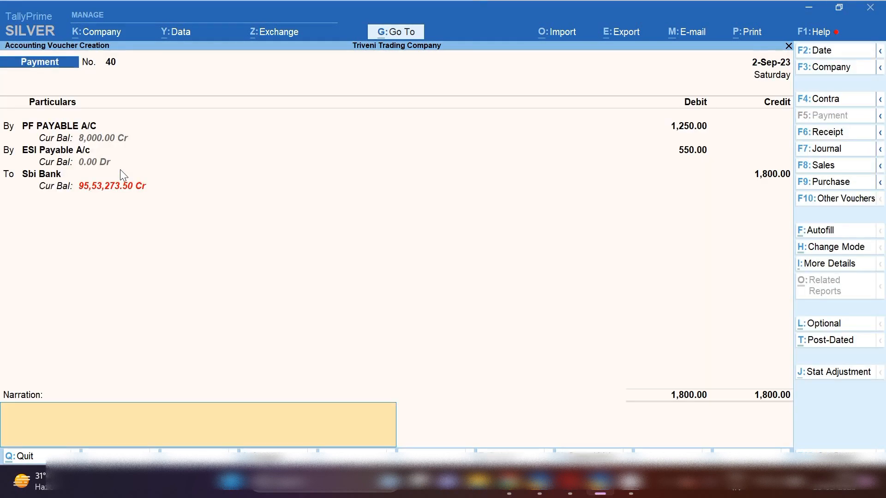
Enter the narration "PF & ESI paid for the month of Aug-23" and save the payment voucher.
text(PF)
text(& ESI paid for the)
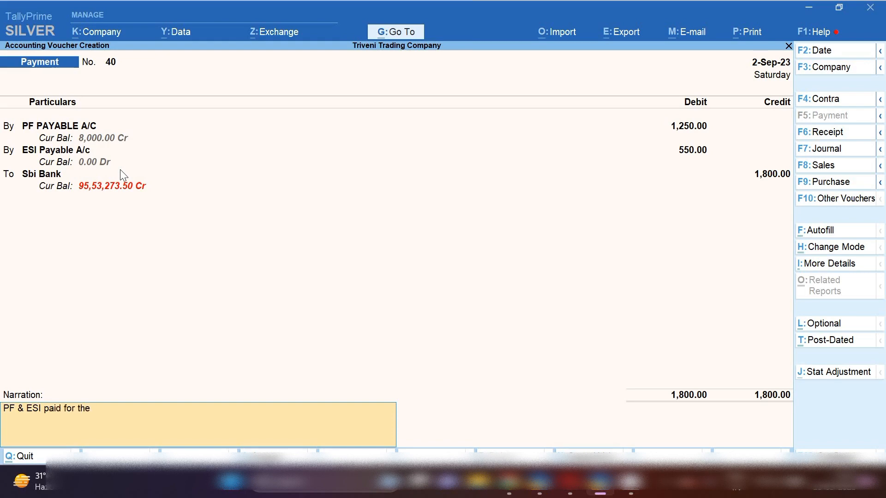
text( month of Aug)
key(Return)
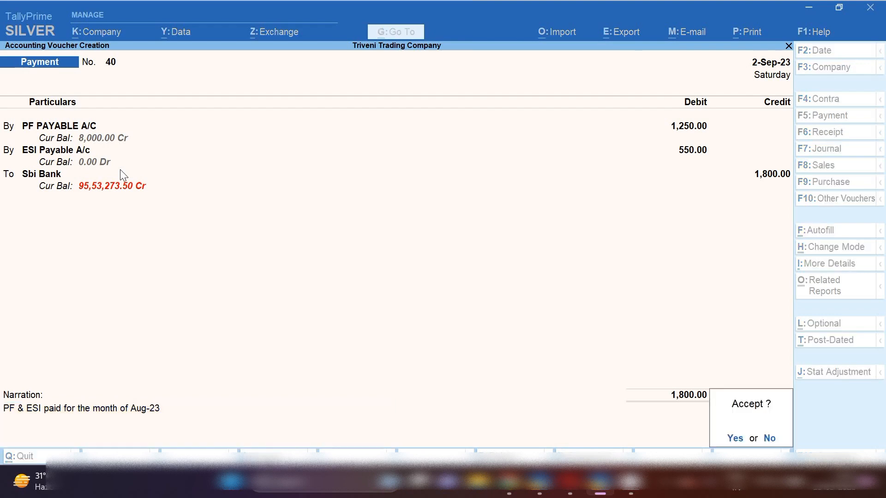
key(Return)
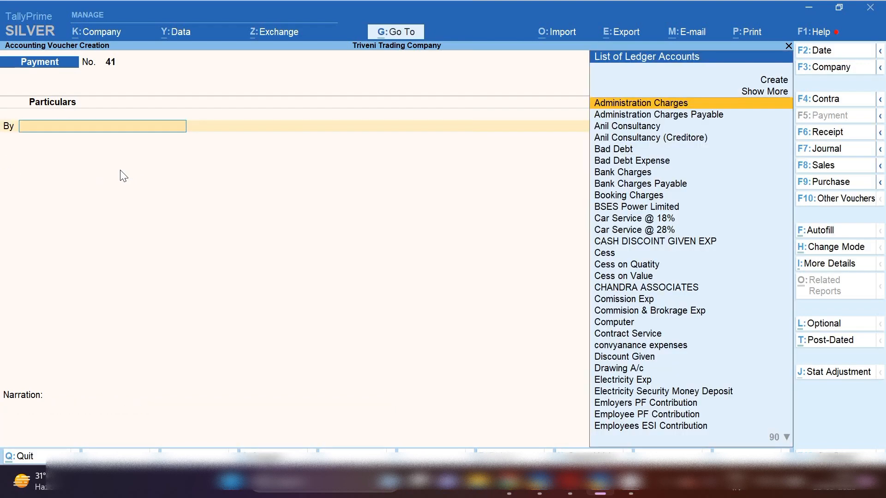
Open the Ledger Vouchers report for Salary A/c to check its August entry.
click(402, 37)
key(Down)
key(Down)
key(Down)
key(Down)
key(Down)
key(Down)
key(Down)
key(Down)
key(Down)
key(Down)
key(Down)
key(Down)
key(Down)
key(Down)
key(Down)
key(Down)
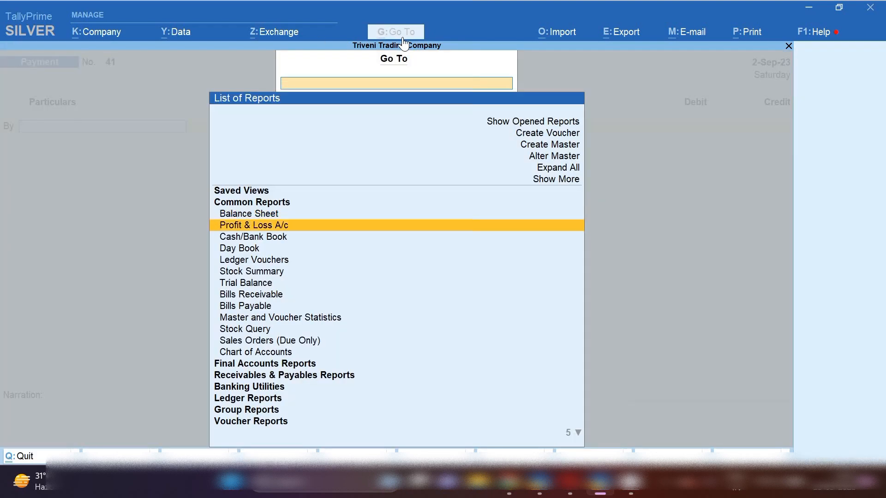
key(Return)
key(Return)
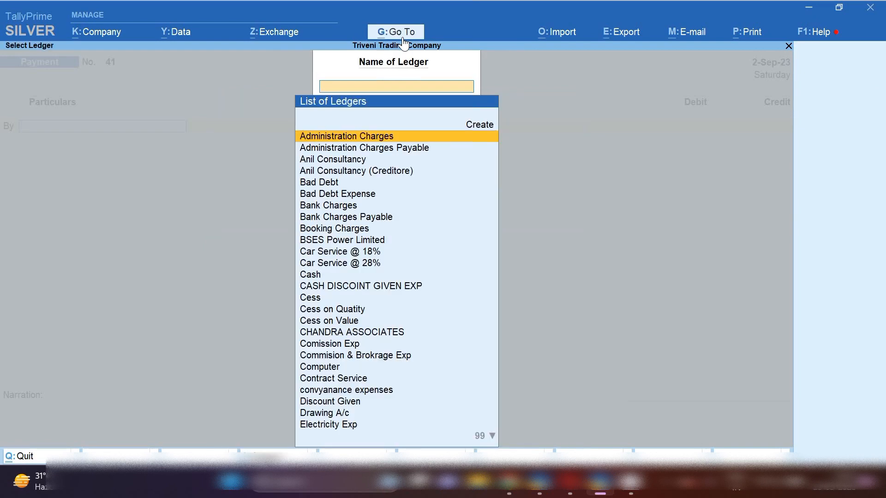
text(Sala)
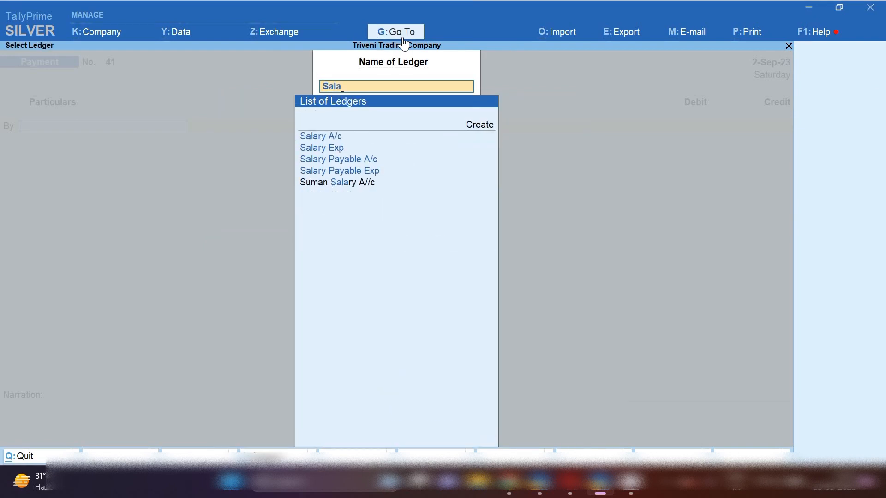
key(Return)
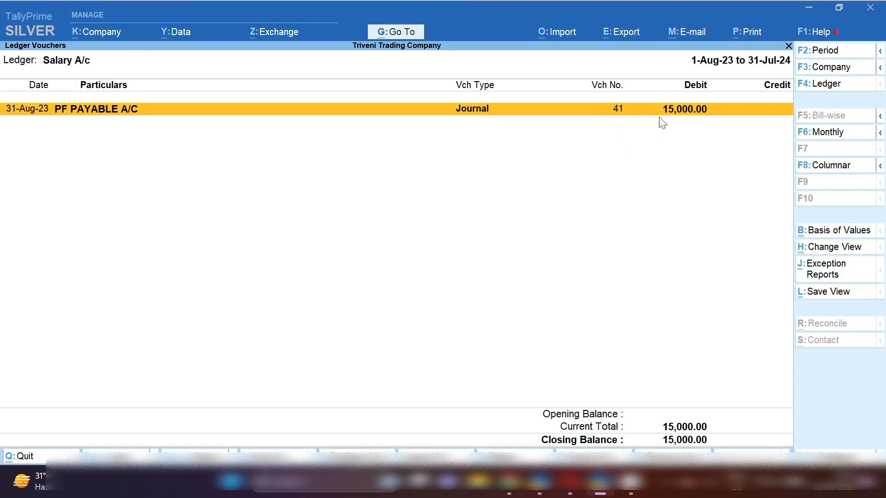
View the ledger vouchers of Salary Payable A/c to check its closing balance.
key(Escape)
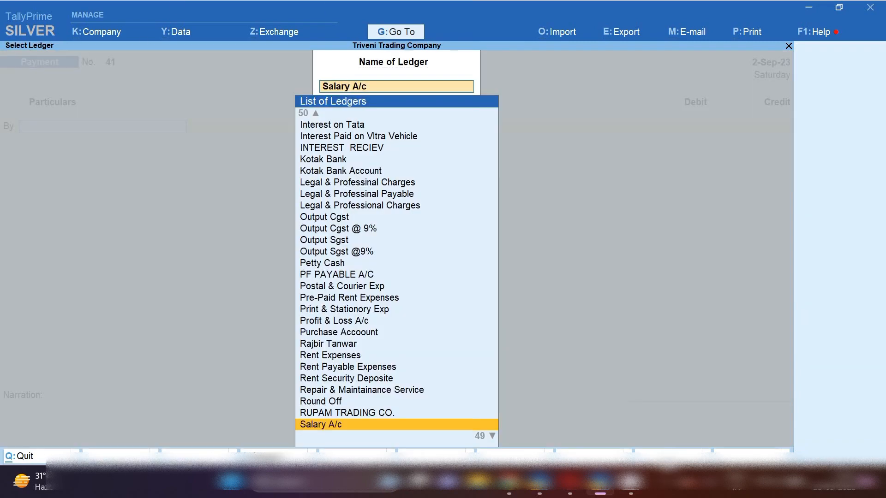
text(Sala)
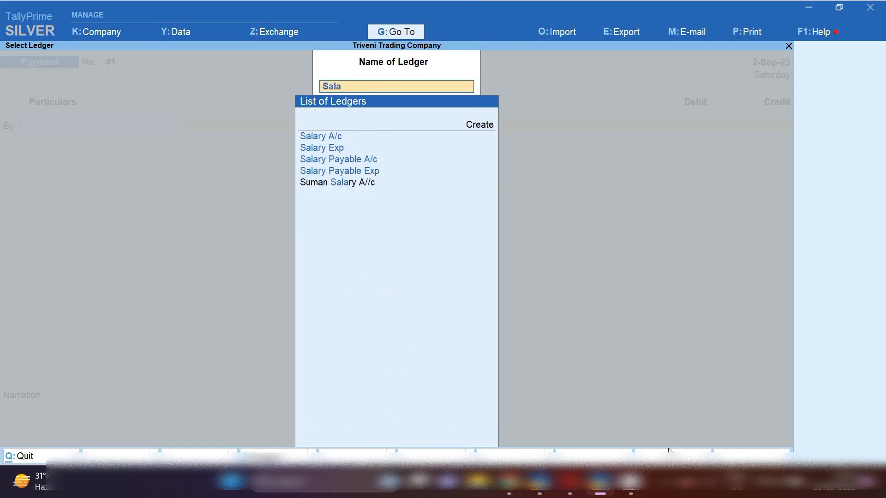
key(Down)
key(Down)
key(Return)
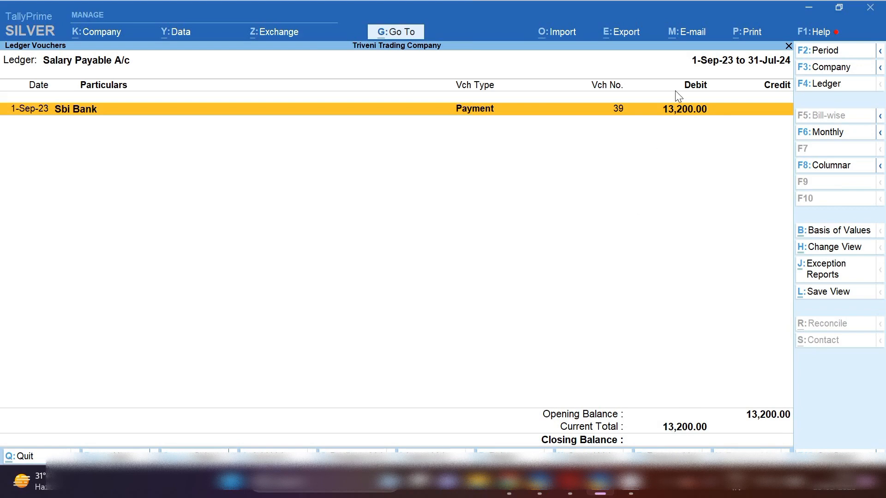
View the ledger vouchers of ESI Payable A/c to check its closing balance.
key(Escape)
key(Escape)
text(Esi)
key(Down)
key(Down)
key(Down)
key(Down)
key(Return)
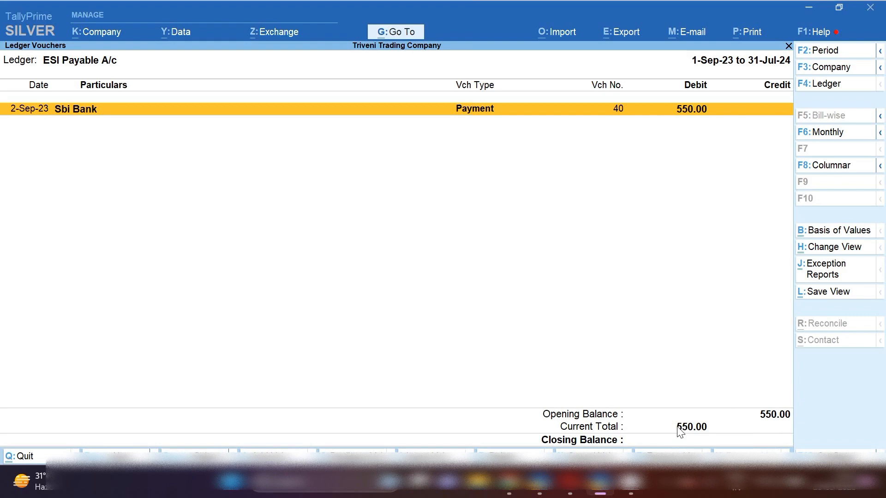
View the ledger vouchers of PF PAYABLE A/C with the period extended back to 1-Apr-22.
key(F4)
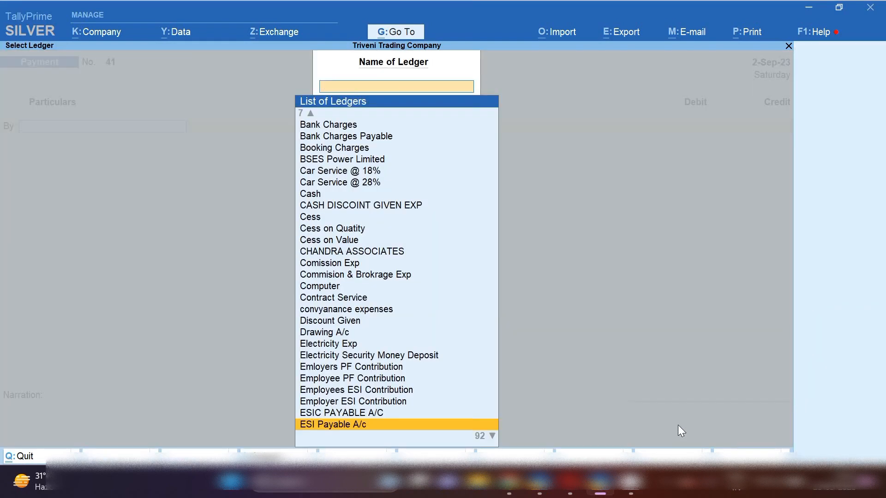
text(PF)
key(Return)
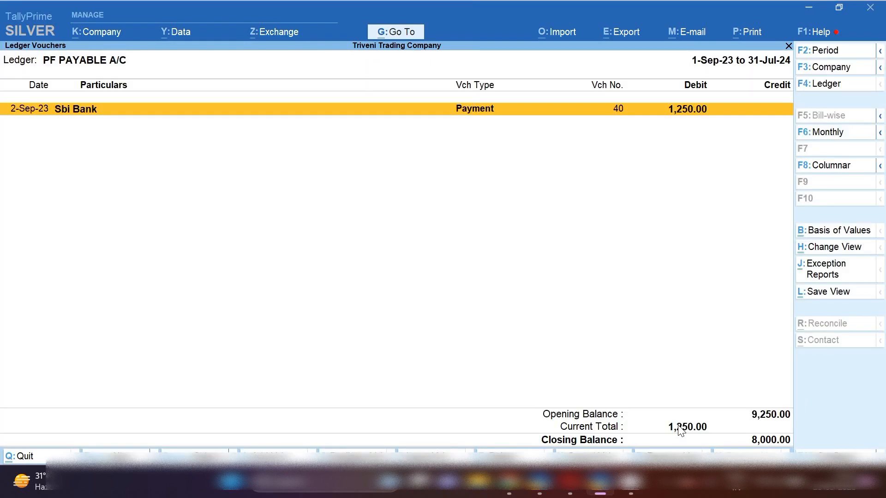
key(F2)
key(BackSpace)
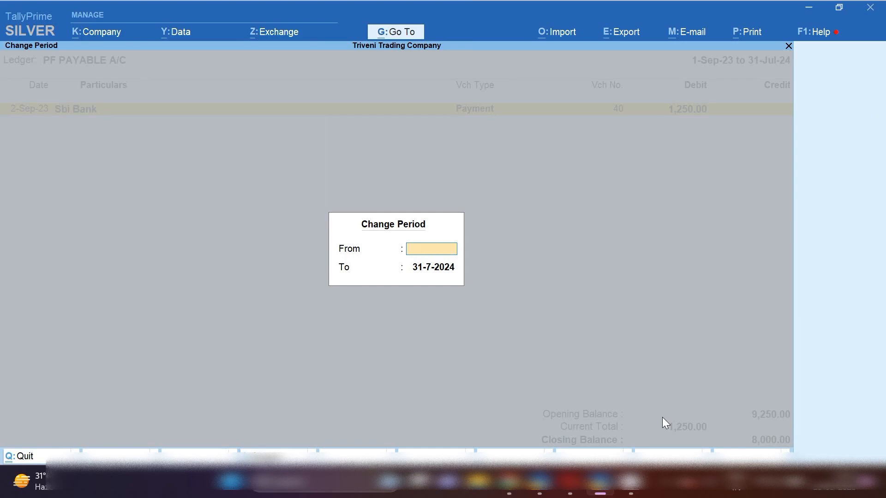
key(Return)
key(Return)
Delete the 31-May-23 Salary Exp journal voucher from the PF PAYABLE A/C ledger.
key(Down)
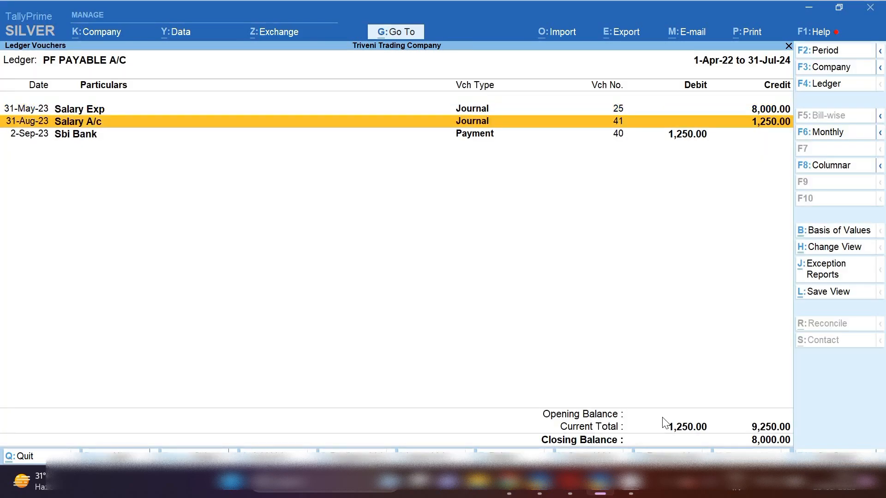
key(Up)
key(alt+d)
key(y)
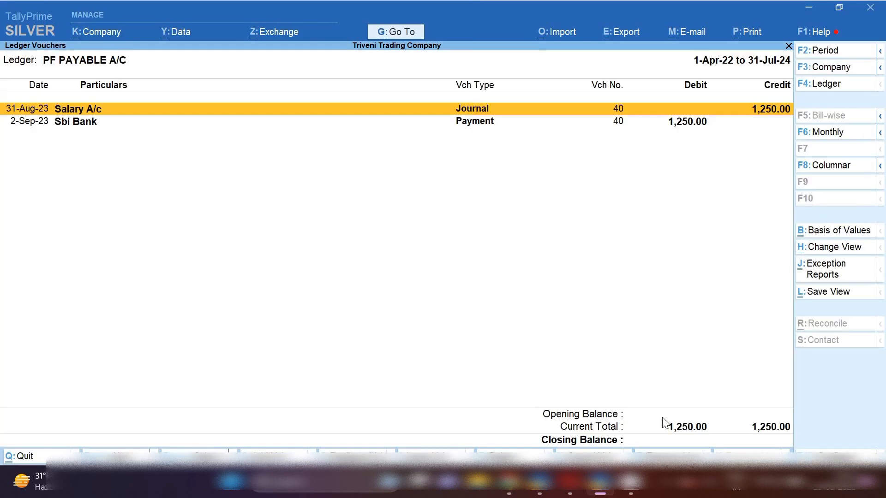
key(Down)
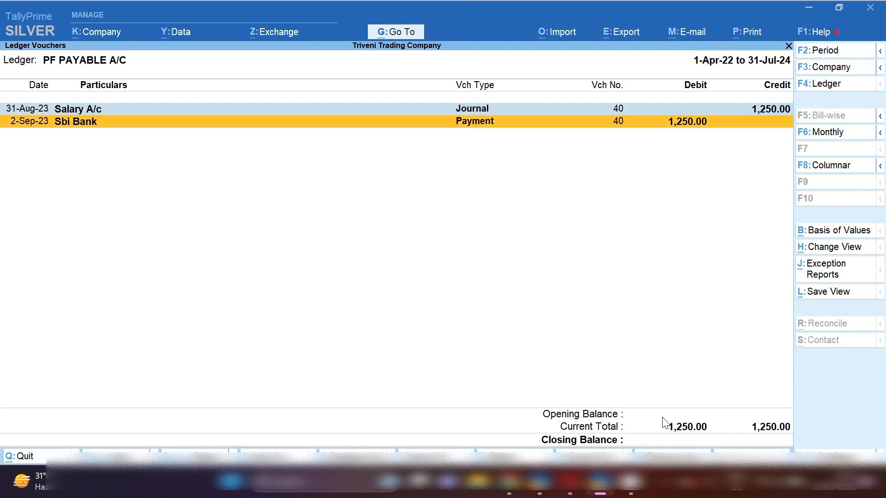